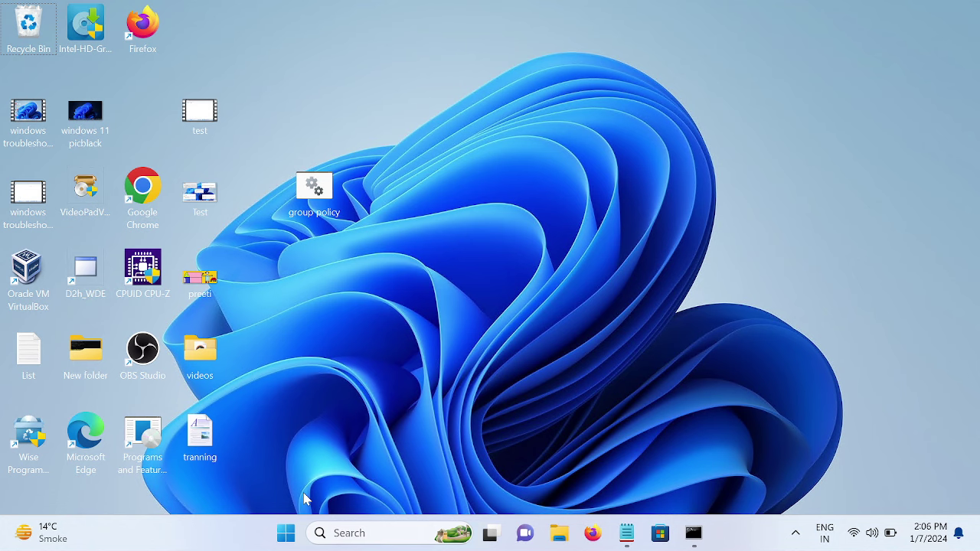
Search Start for 'windows activation' and open the Activation settings page.
left_click(286, 533)
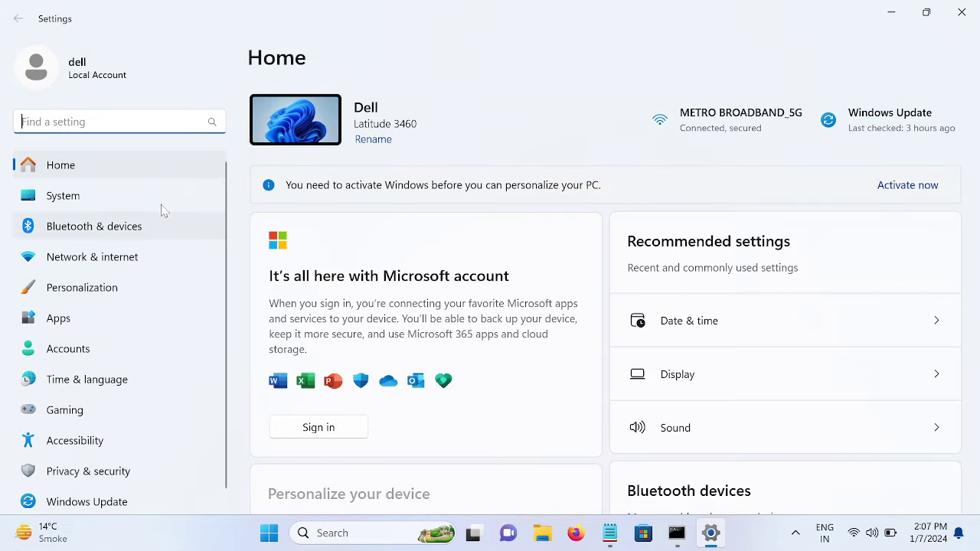
mouse_move(115, 337)
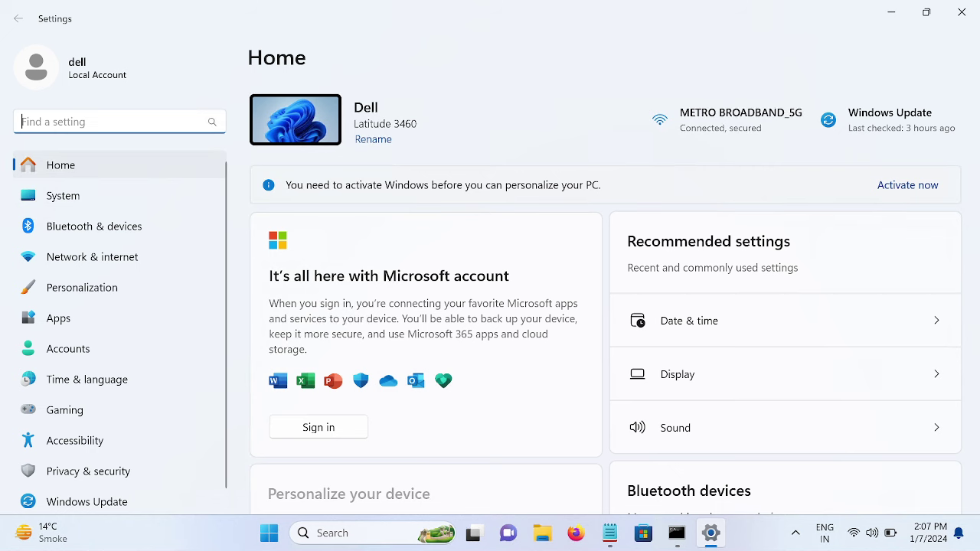
type("windowsax")
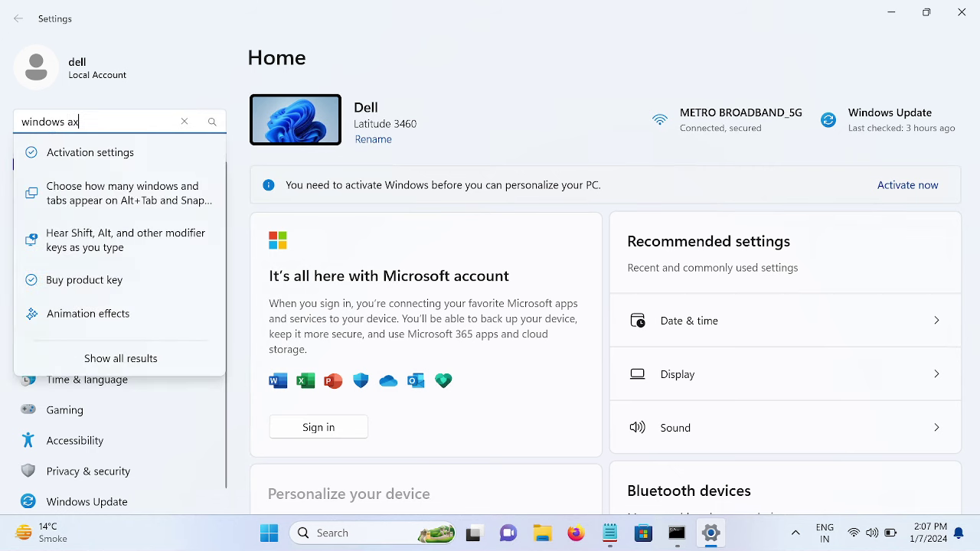
type("ti")
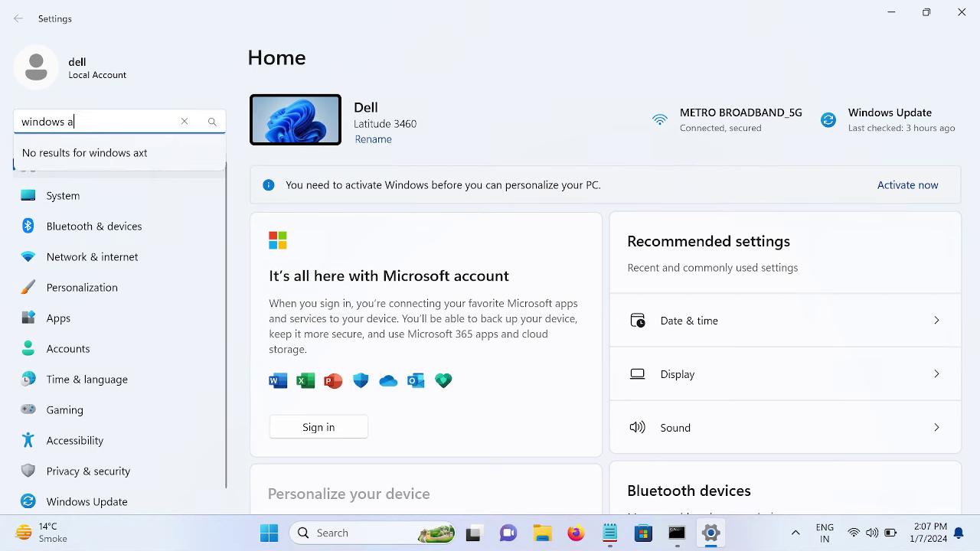
type("cti")
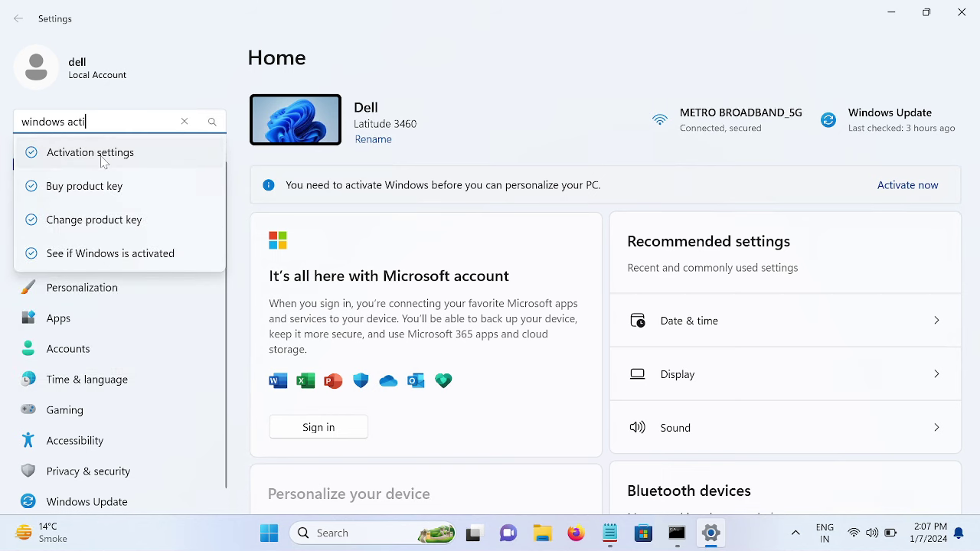
left_click(104, 157)
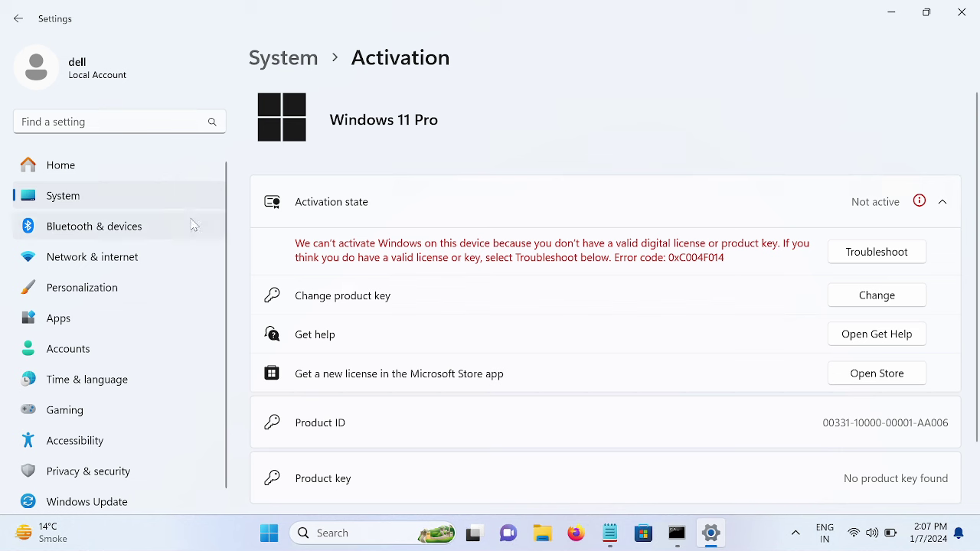
Close Settings and run 'slui 3' from the Run dialog, approving the UAC prompt.
left_click(961, 12)
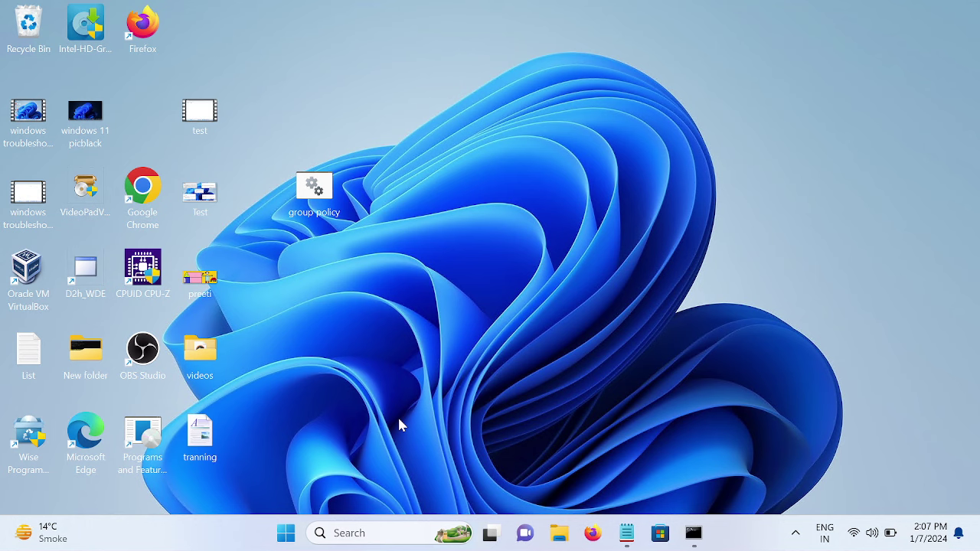
key("super+r")
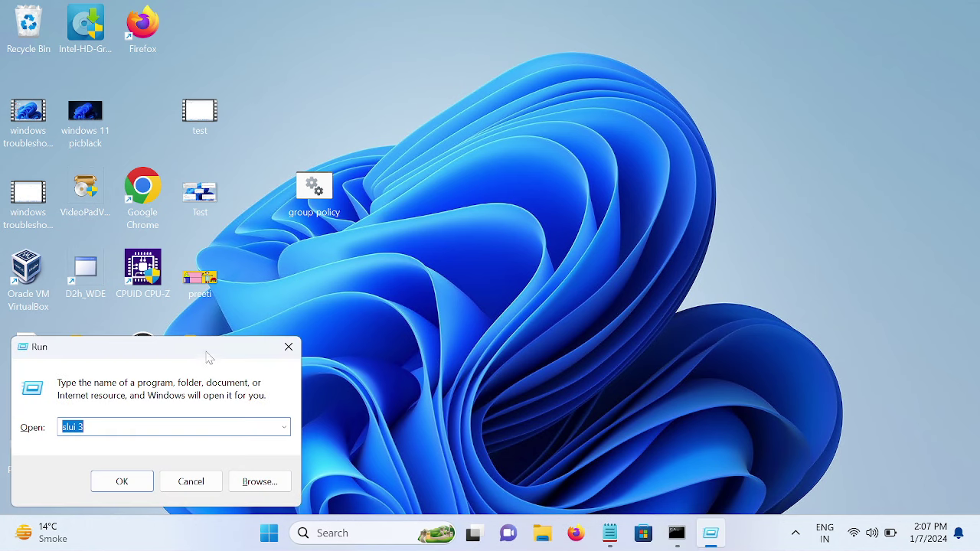
mouse_move(252, 342)
left_mouse_down()
mouse_move(330, 323)
mouse_move(556, 236)
left_mouse_up()
left_click(386, 321)
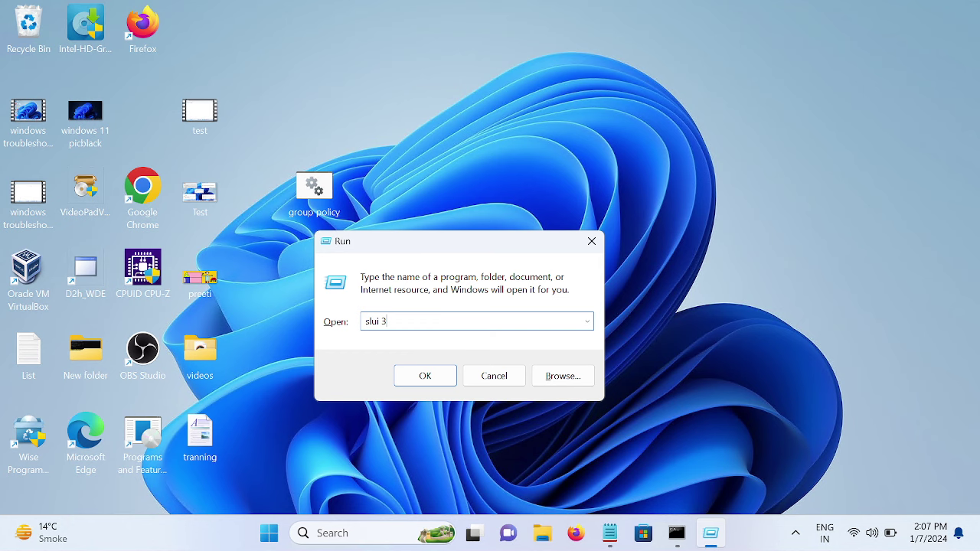
left_click(425, 376)
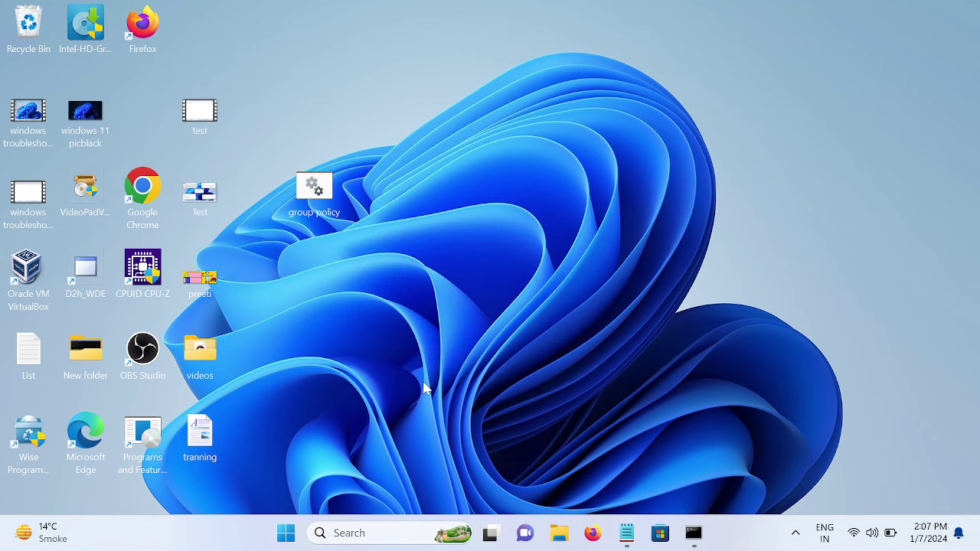
left_click(435, 393)
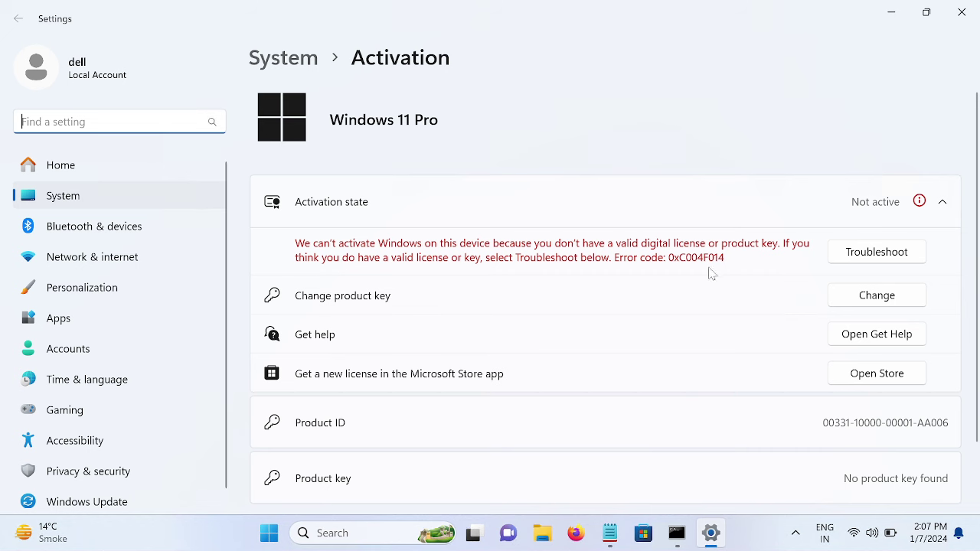
Run the activation troubleshooter and dismiss its 'Windows is activated' confirmation.
left_click(861, 255)
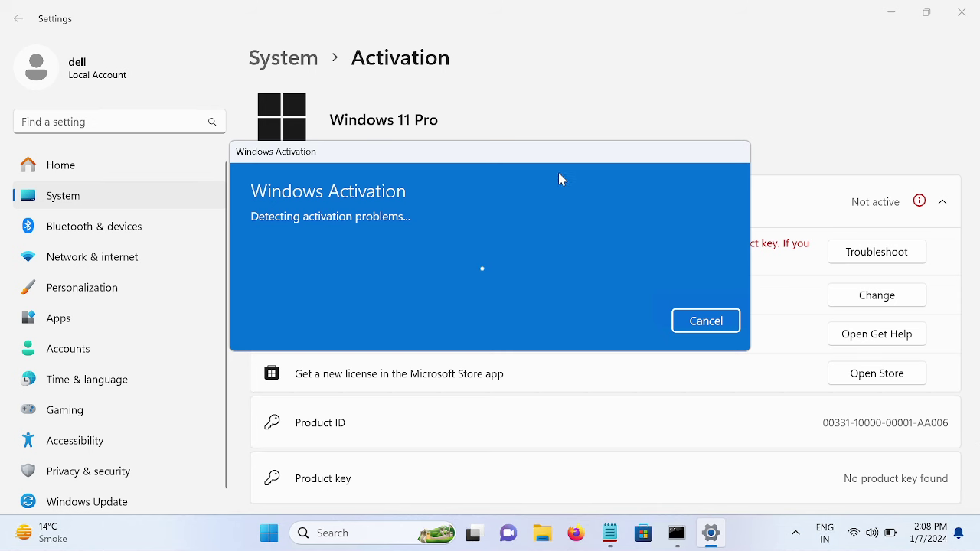
left_click_drag(558, 157, 419, 153)
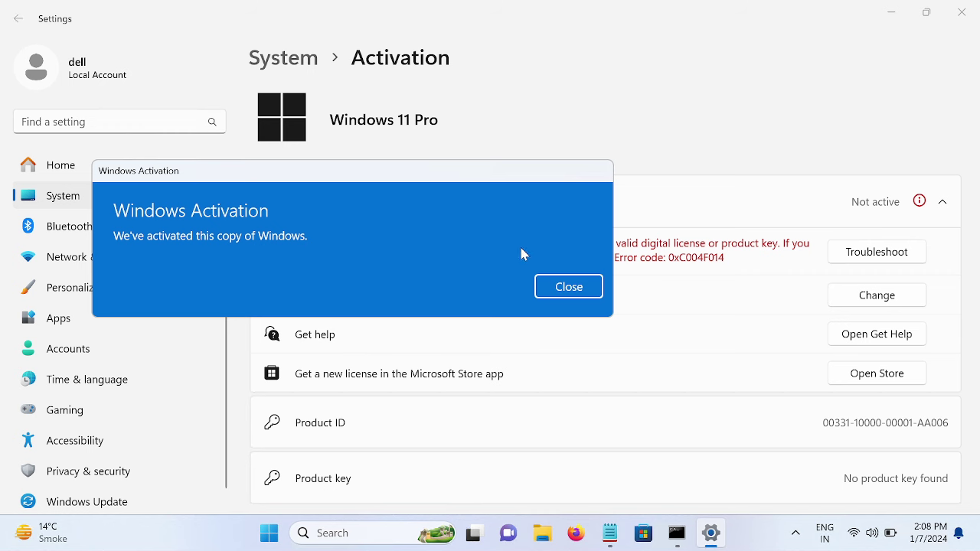
left_click(564, 290)
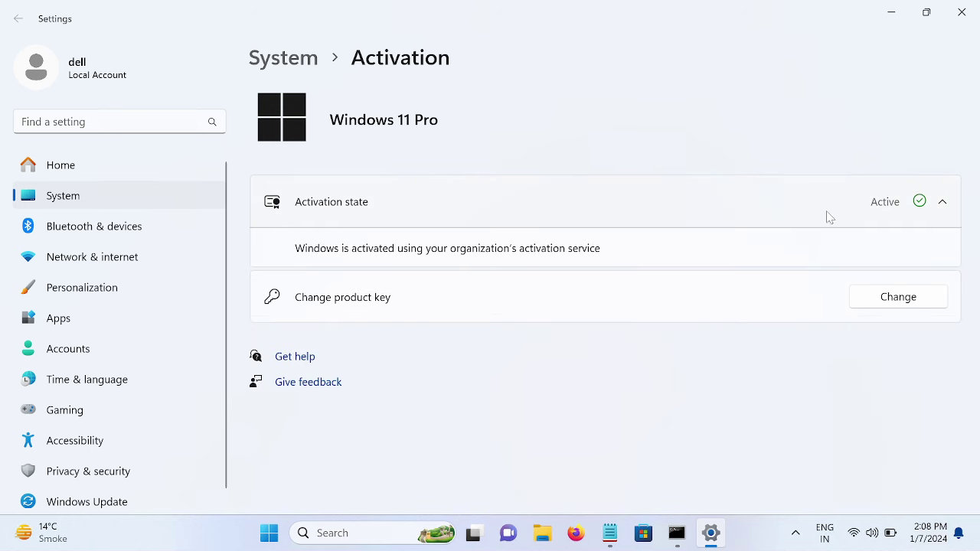
Check the Activation state details confirming Windows 11 Pro is Active.
left_click(921, 202)
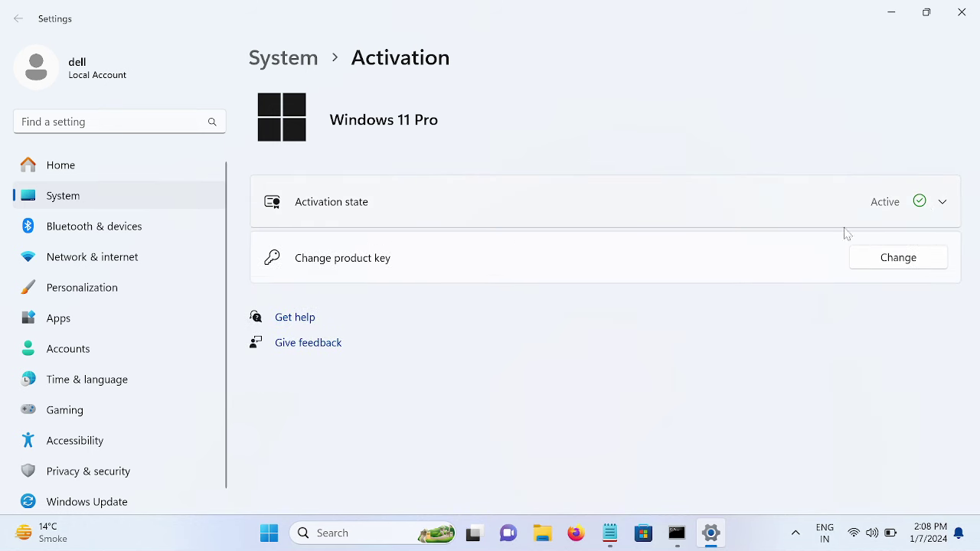
left_click(939, 208)
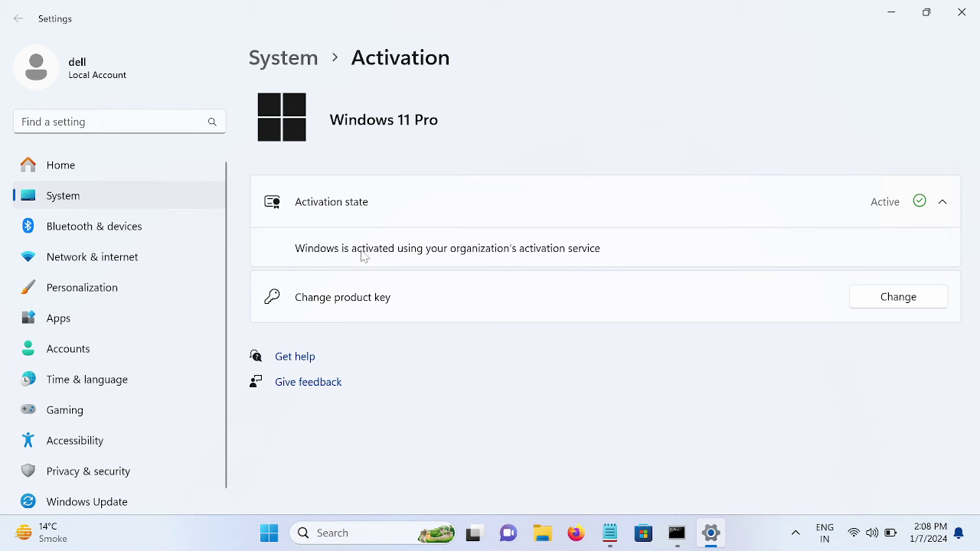
left_click(944, 205)
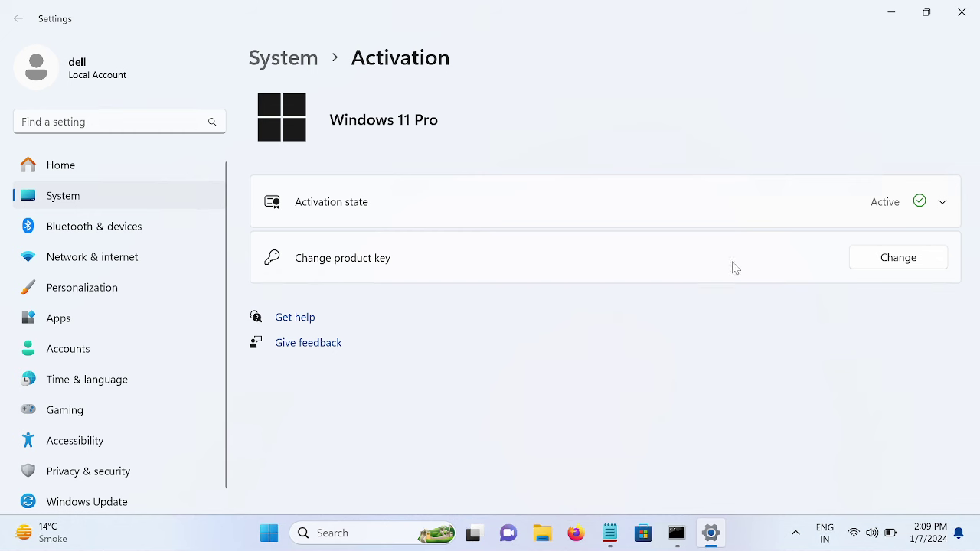
Cancel the Change product key prompt without entering a key, then close Settings.
left_click(907, 264)
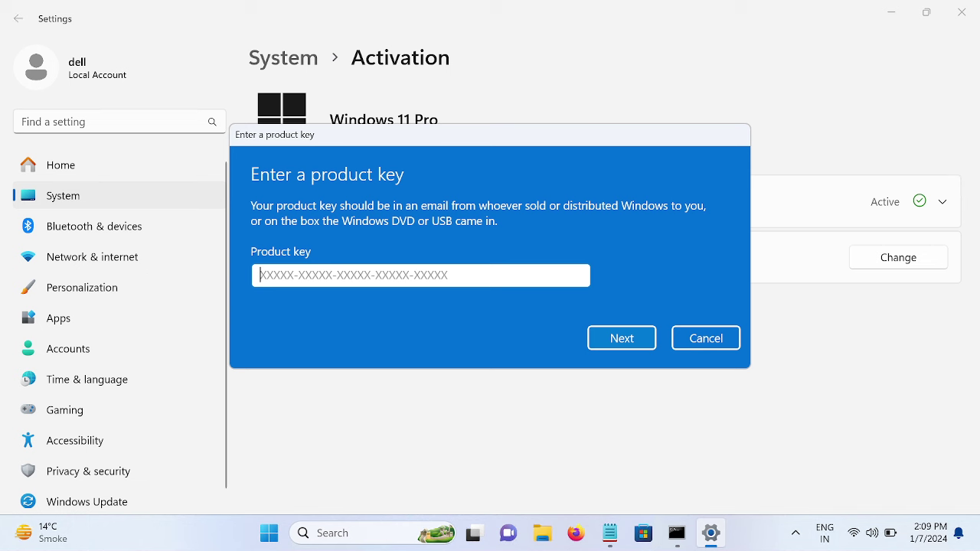
left_click(688, 346)
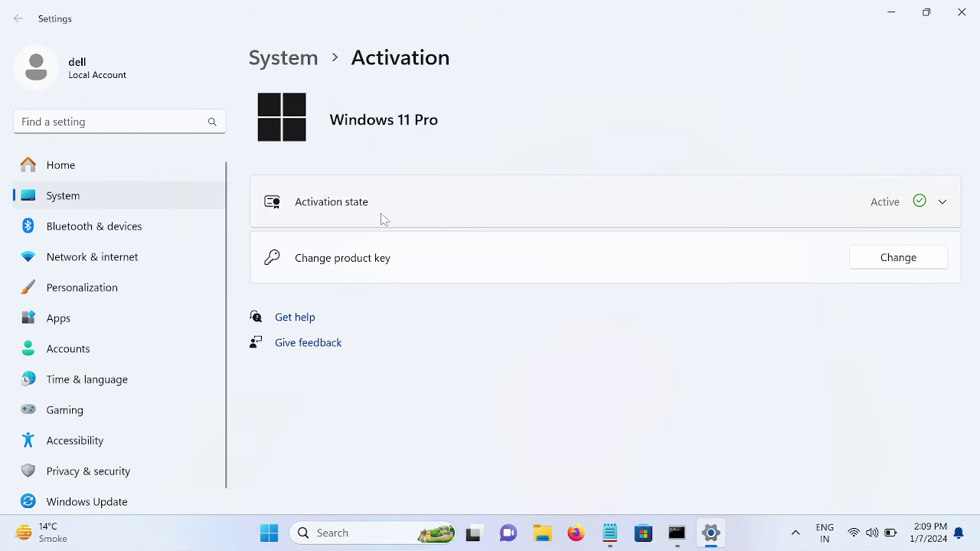
left_click(961, 12)
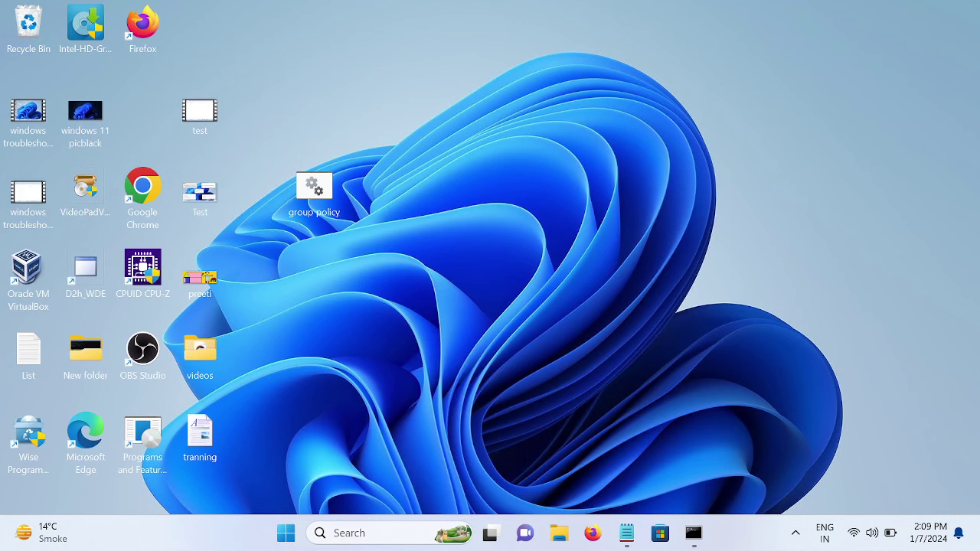
Search 'troubleshoot' and open the Other troubleshooters list in Settings.
left_click(346, 536)
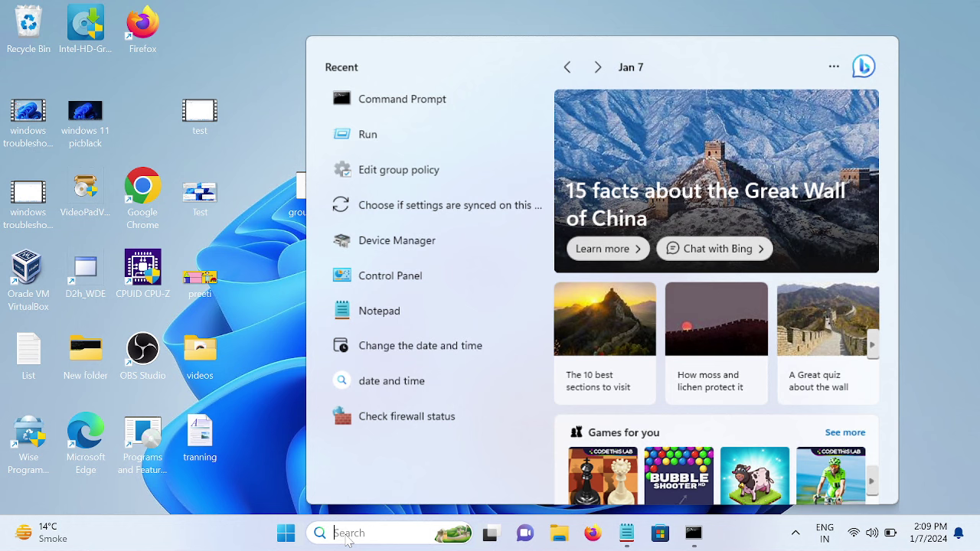
type("troube")
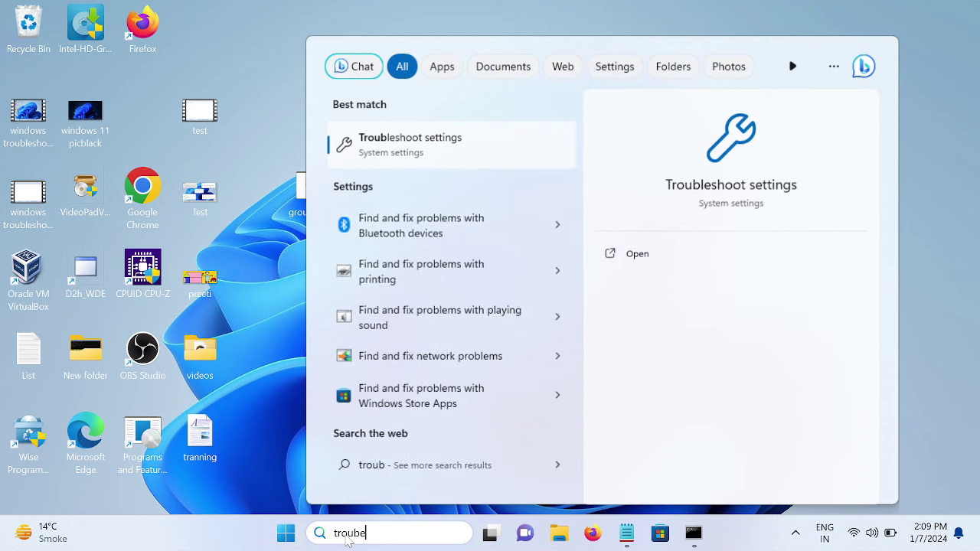
type("l")
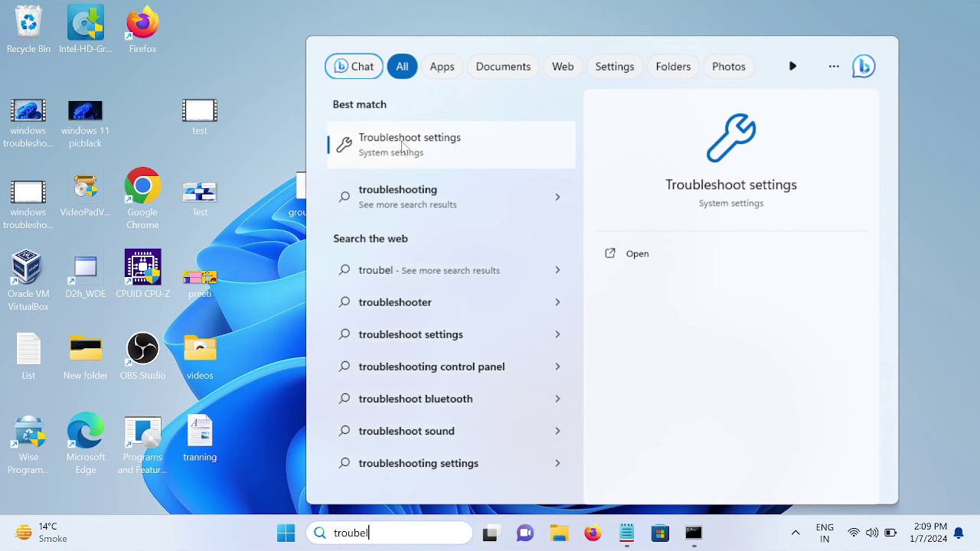
left_click(402, 147)
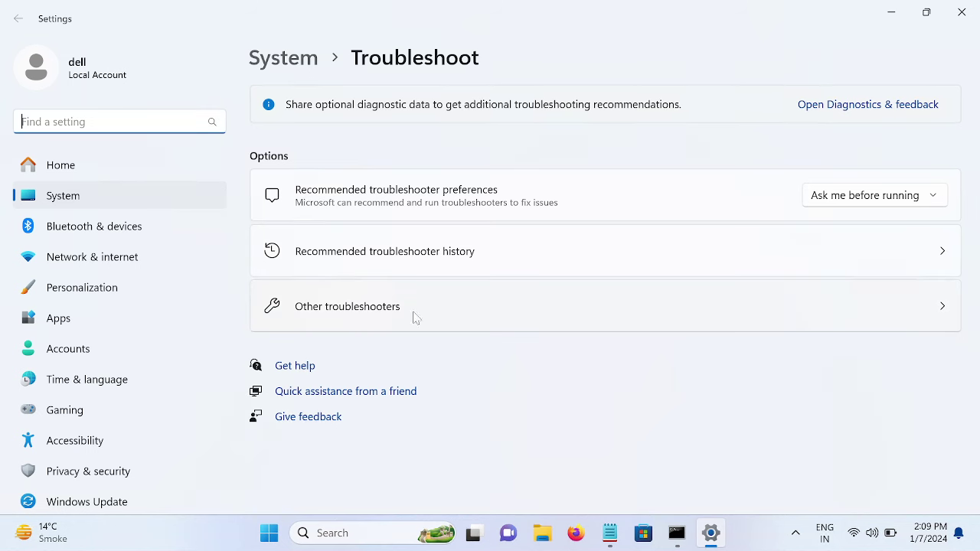
left_click(353, 314)
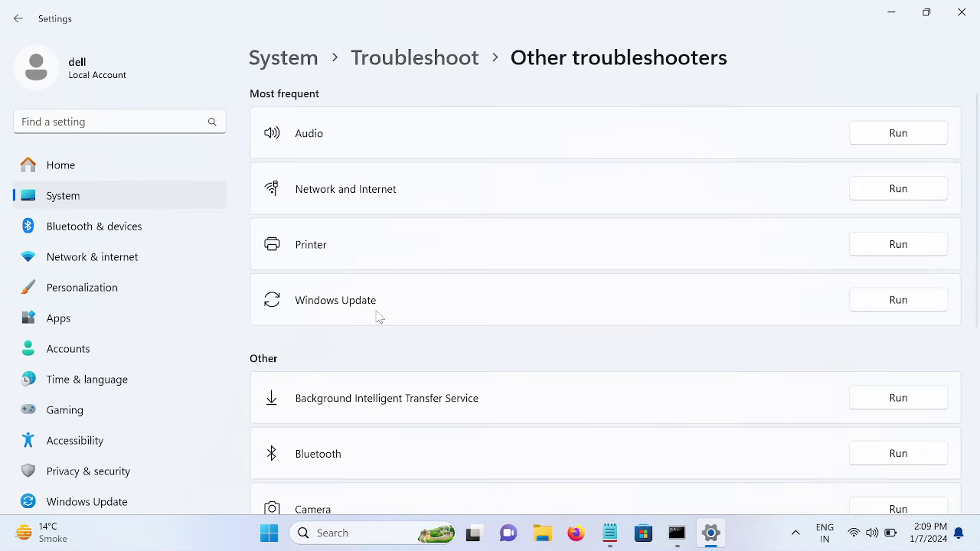
Run the Windows Update troubleshooter, close its report, and close Settings.
left_click(896, 306)
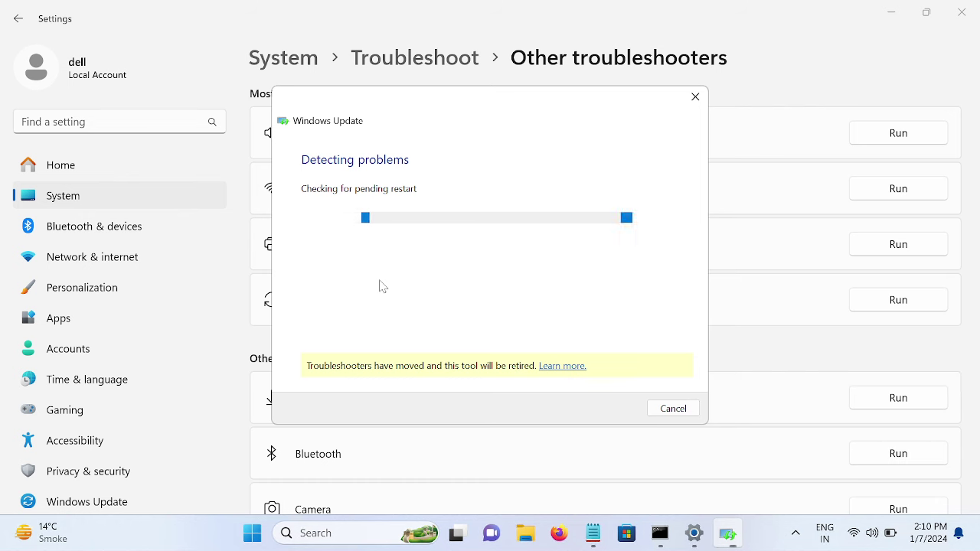
left_click(660, 533)
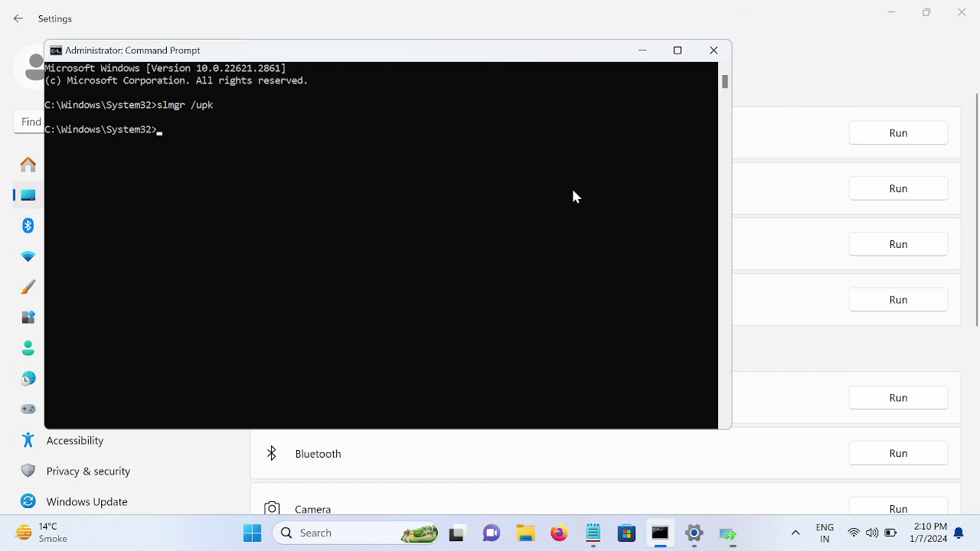
left_click(713, 49)
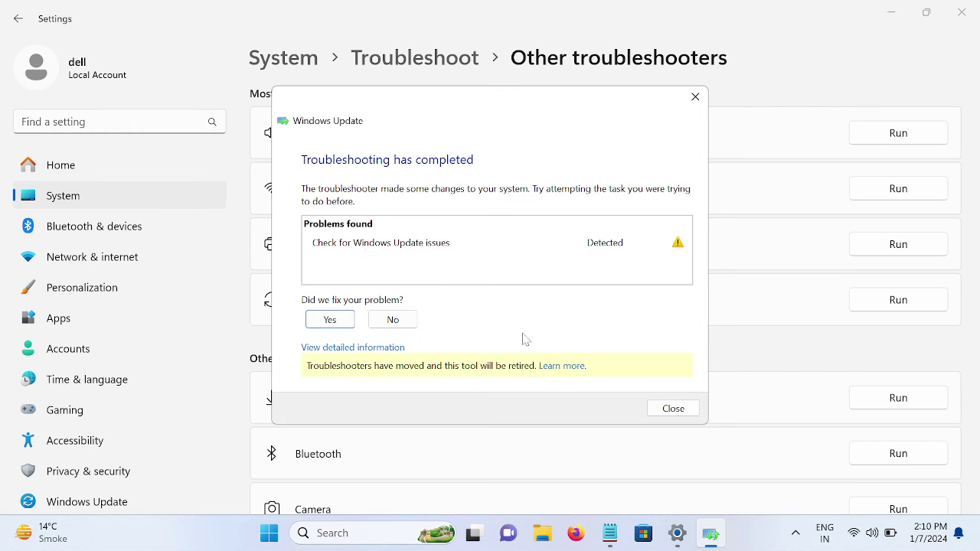
left_click(673, 409)
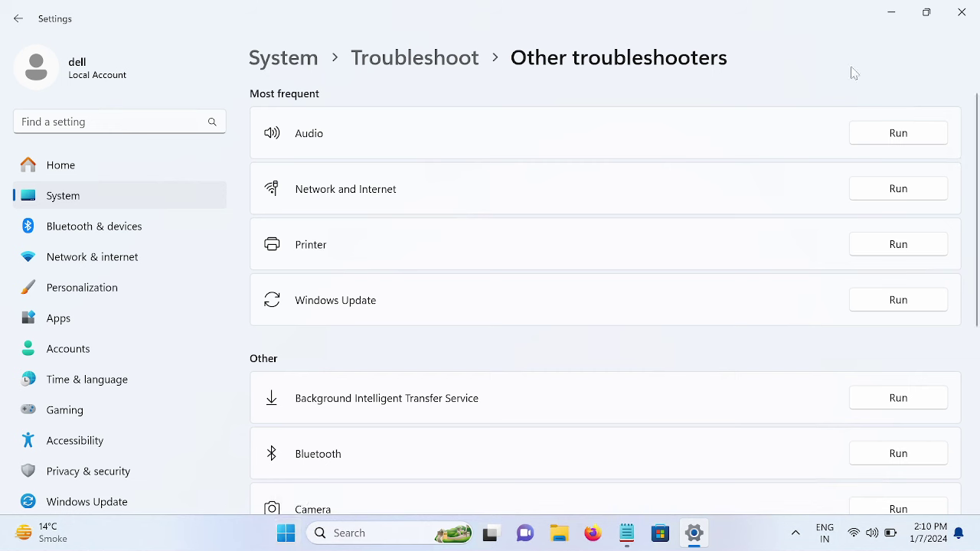
left_click(961, 12)
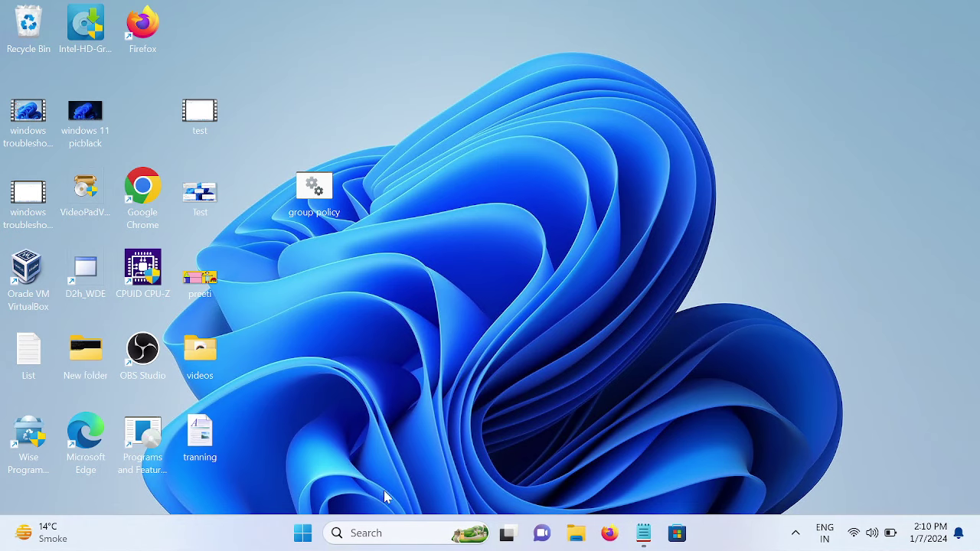
Launch Command Prompt as administrator from a 'cmd' search, approving UAC.
left_click(376, 533)
type("cmd")
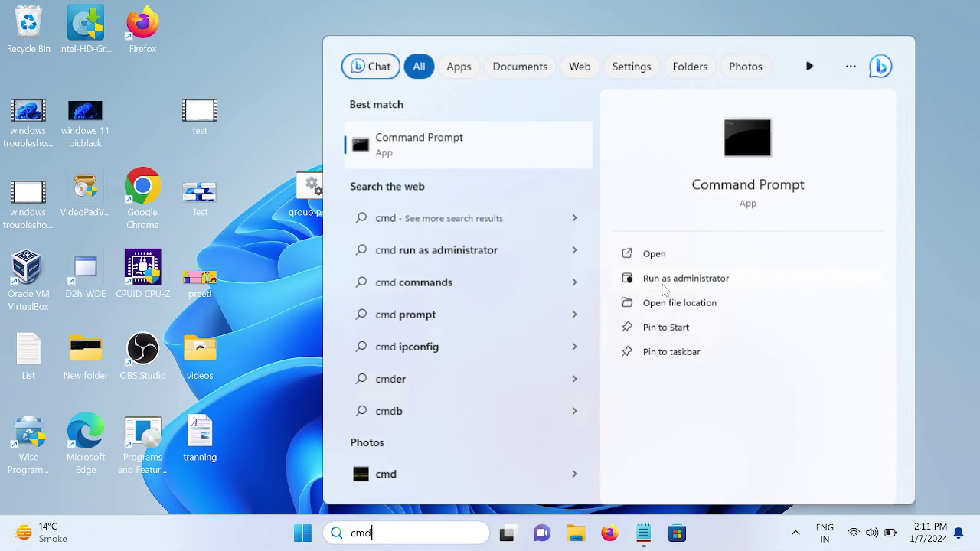
left_click(663, 279)
left_click(417, 392)
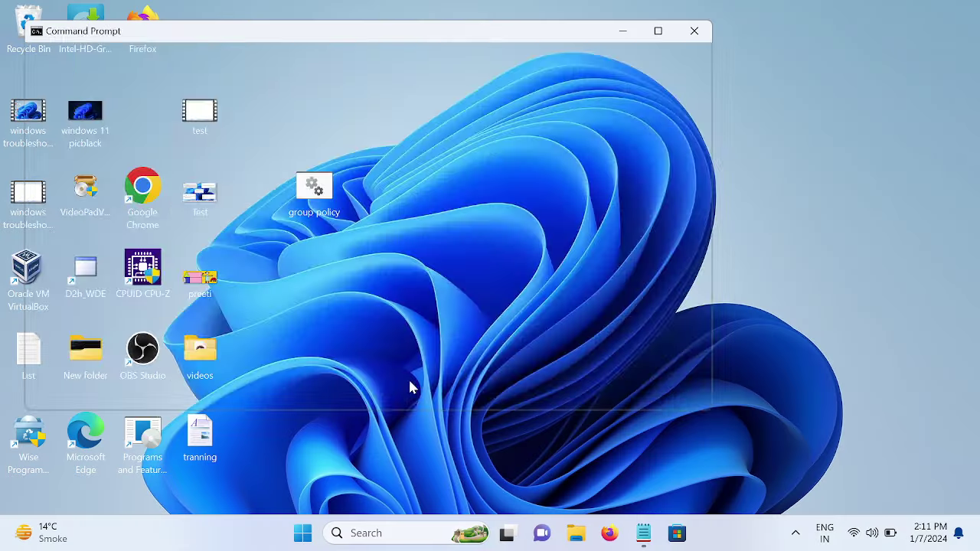
Run sfc /scannow and maximize the Command Prompt window.
type("sfc ")
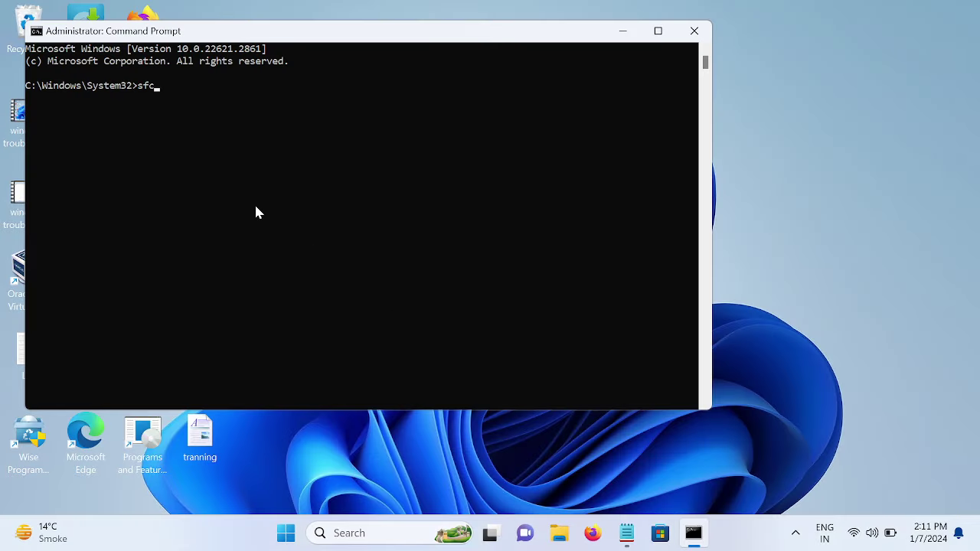
type("/sca")
type("nnow")
key("Return")
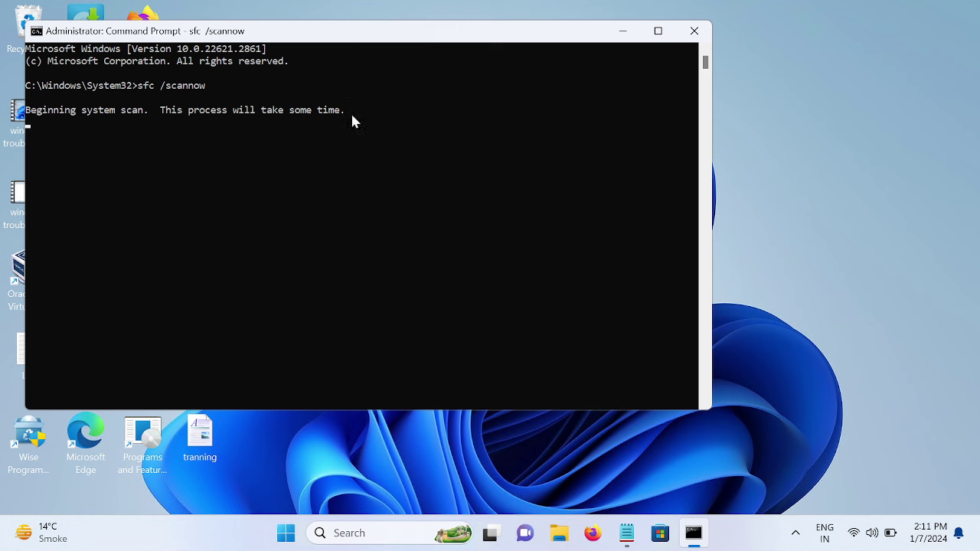
left_click_drag(348, 42, 413, 144)
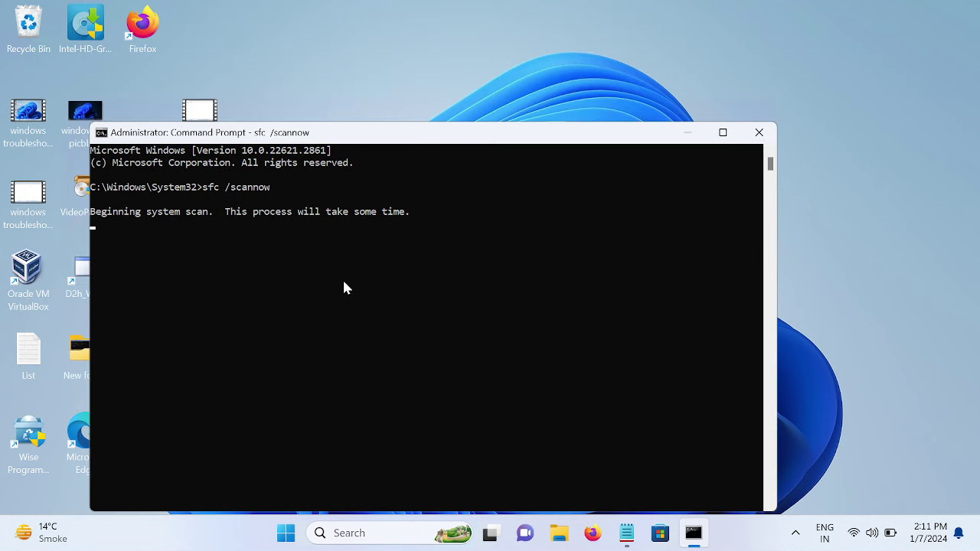
left_click(727, 135)
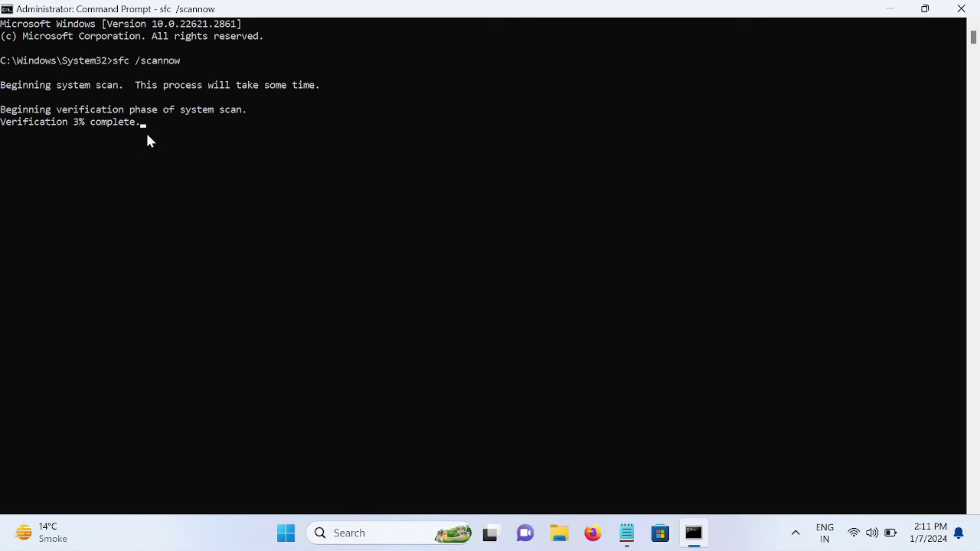
Cancel the sfc scan with Ctrl+C and copy 'slmgr /rearm' from the Notepad note.
key("ctrl+c")
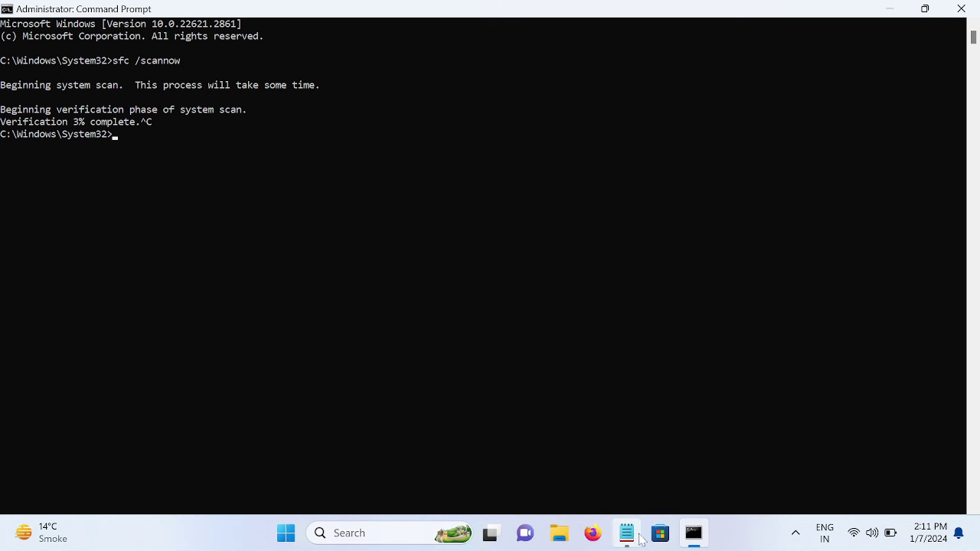
left_click(626, 533)
left_click_drag(170, 166, 93, 167)
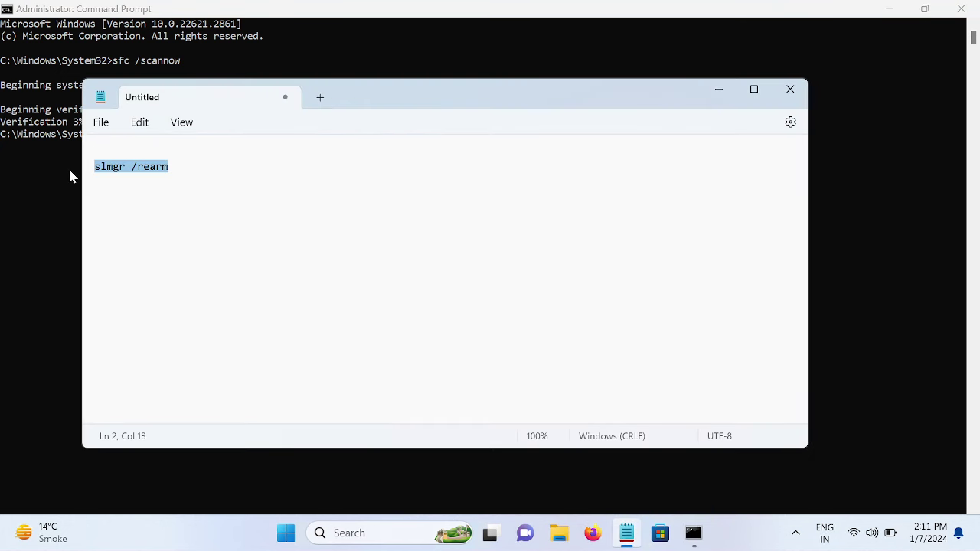
right_click(134, 173)
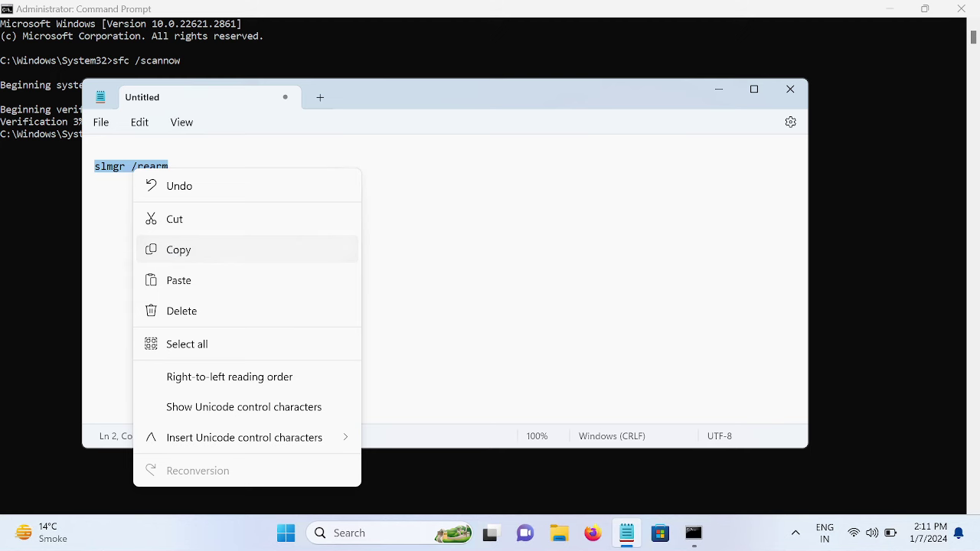
left_click(178, 249)
Paste and run slmgr /rearm in Command Prompt, then dismiss its success message.
left_click(720, 90)
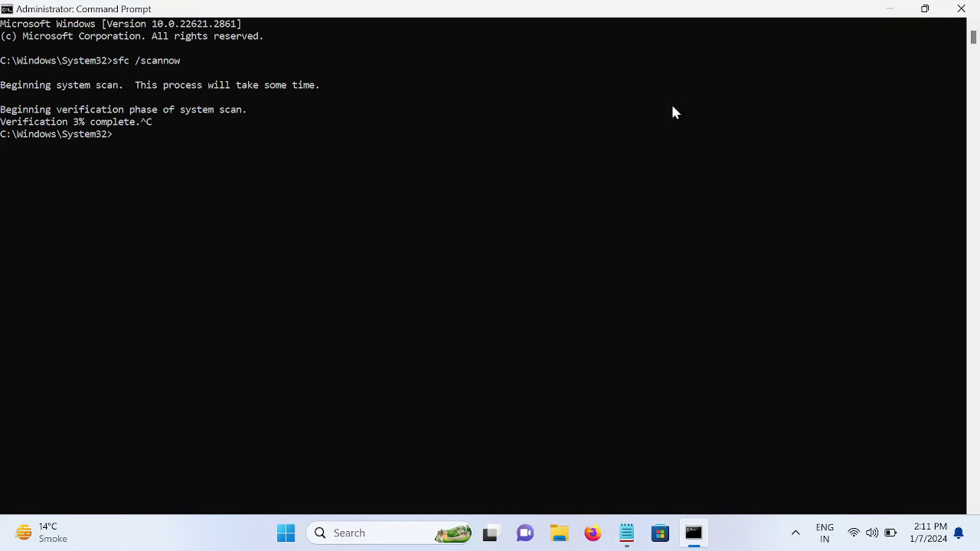
right_click(121, 141)
key("Return")
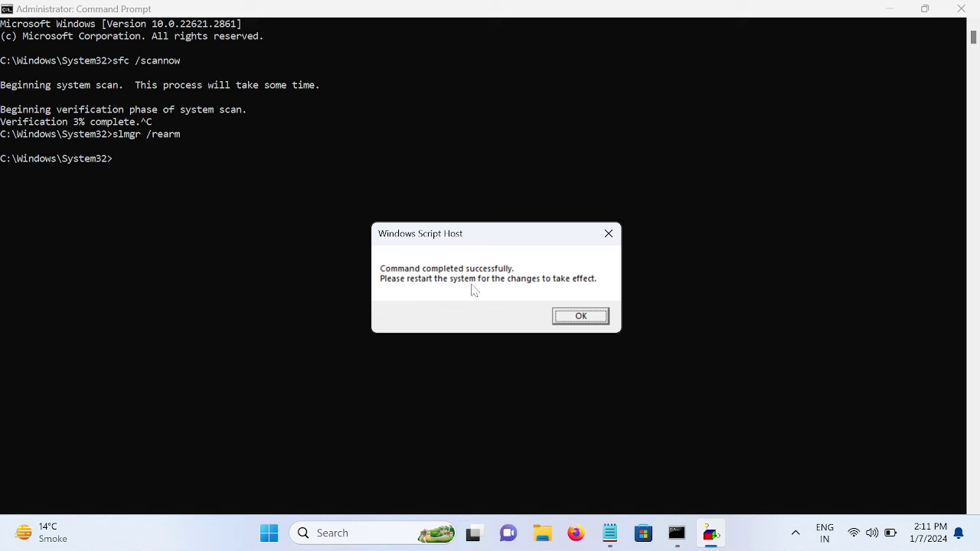
left_click(580, 316)
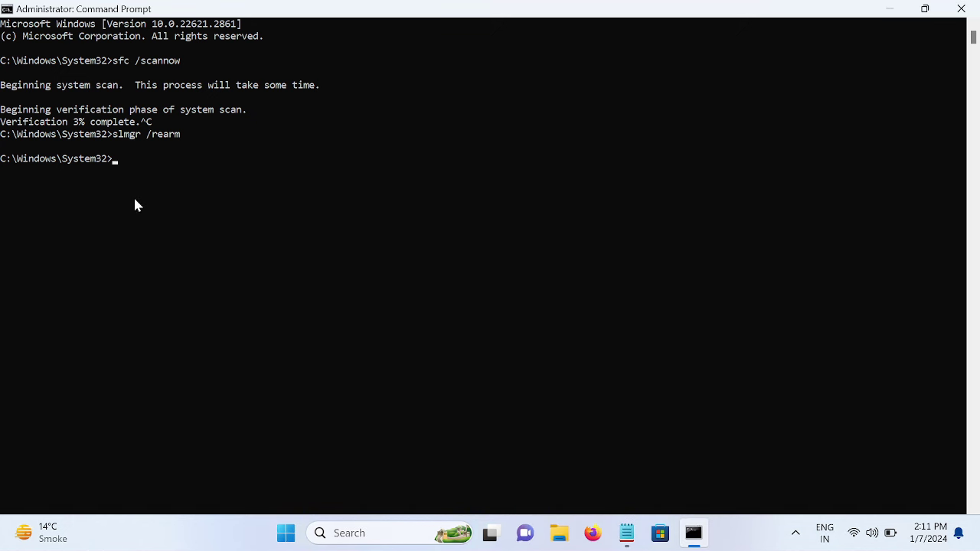
left_click(960, 8)
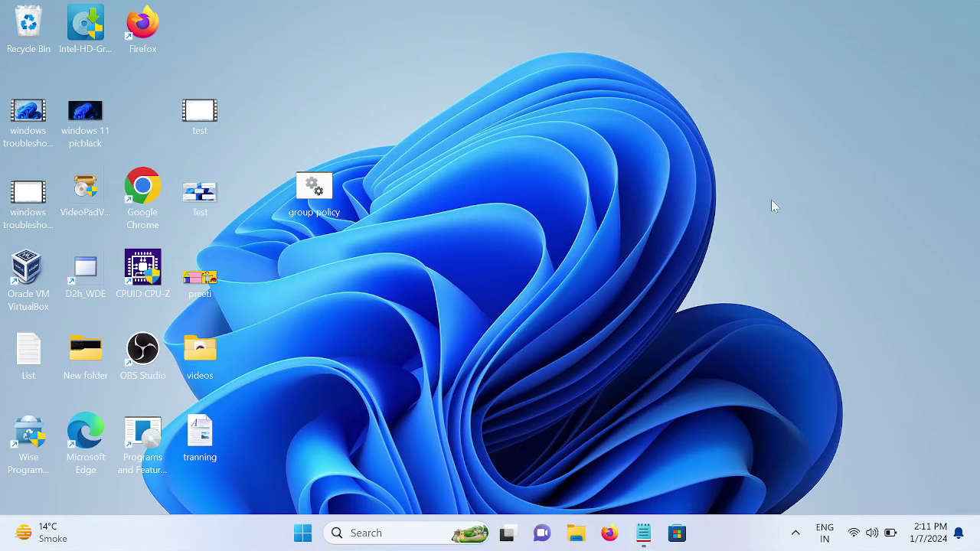